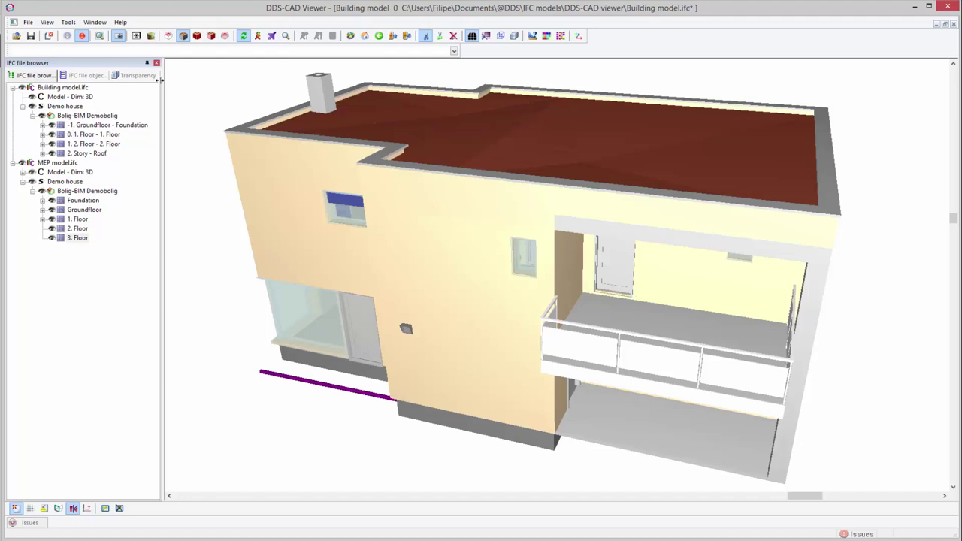
- Create a new clash detection configuration named "Mechanical vs Elec., Plumb., Structural"
left_click(69, 23)
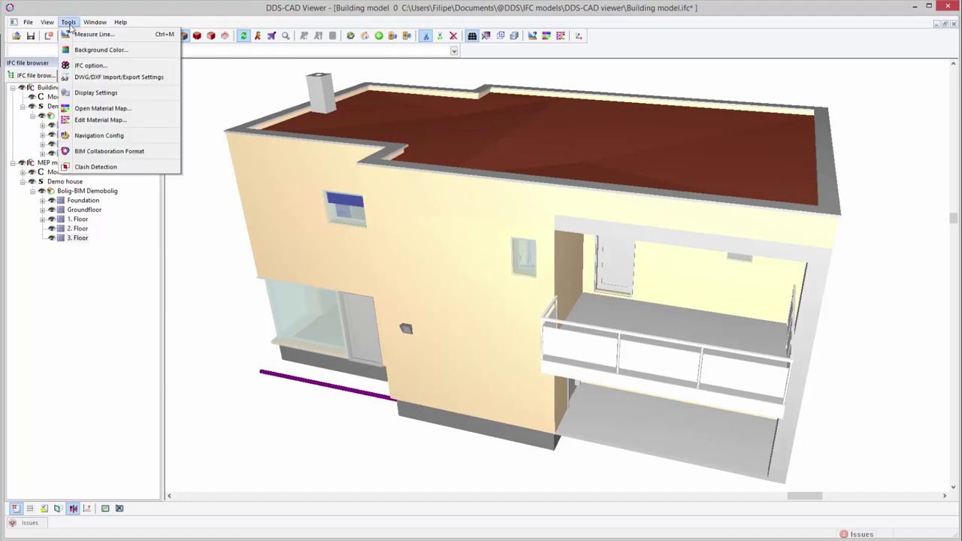
left_click(151, 171)
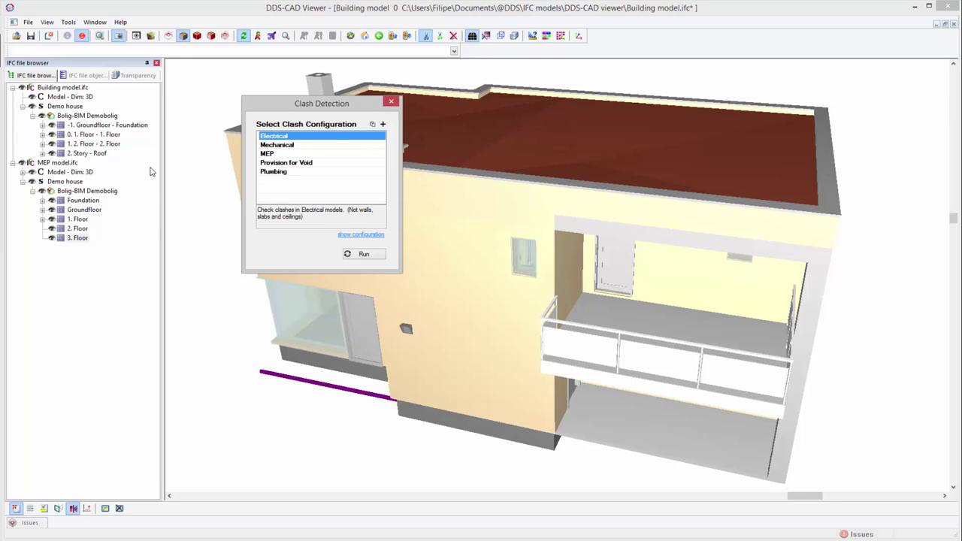
left_click(382, 125)
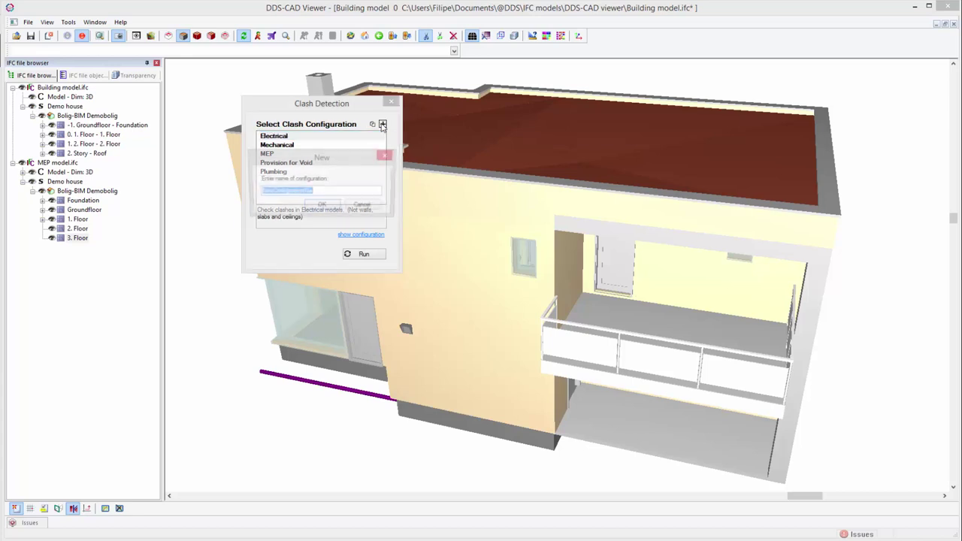
type("Mechanical vs Elec., Plumb., Structural")
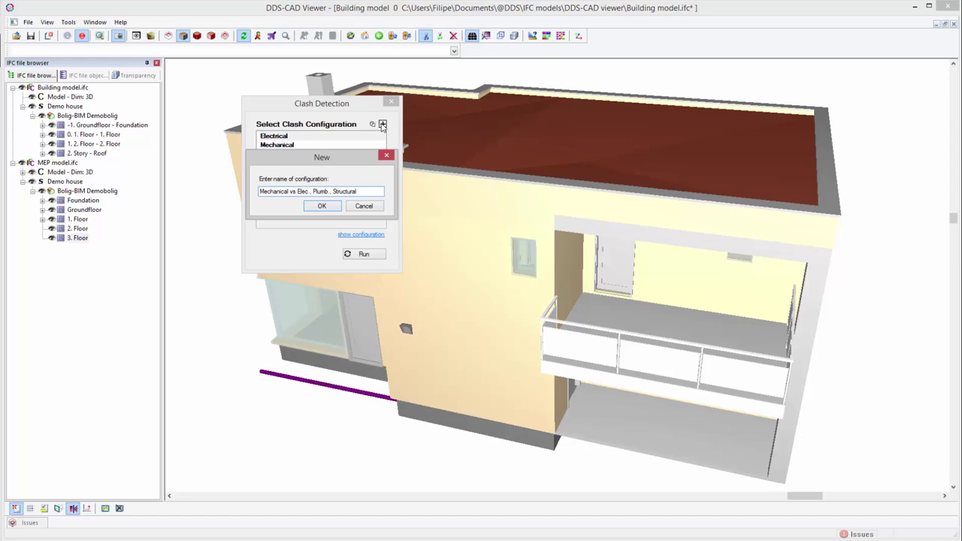
left_click(335, 207)
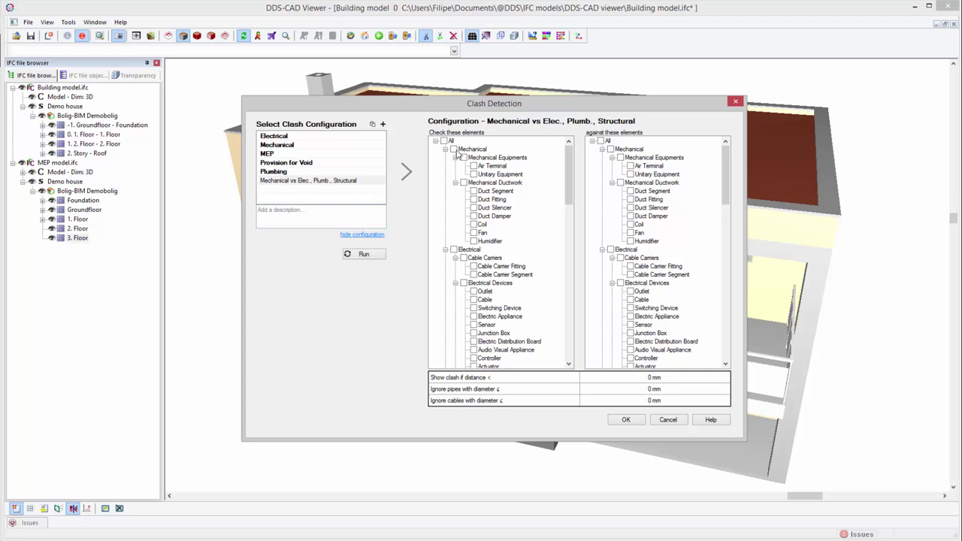
- Configure the check of all Mechanical elements against the Electrical, Plumbing and Structural elements, and run the clash detection
left_click(453, 149)
left_click_drag(726, 198, 734, 279)
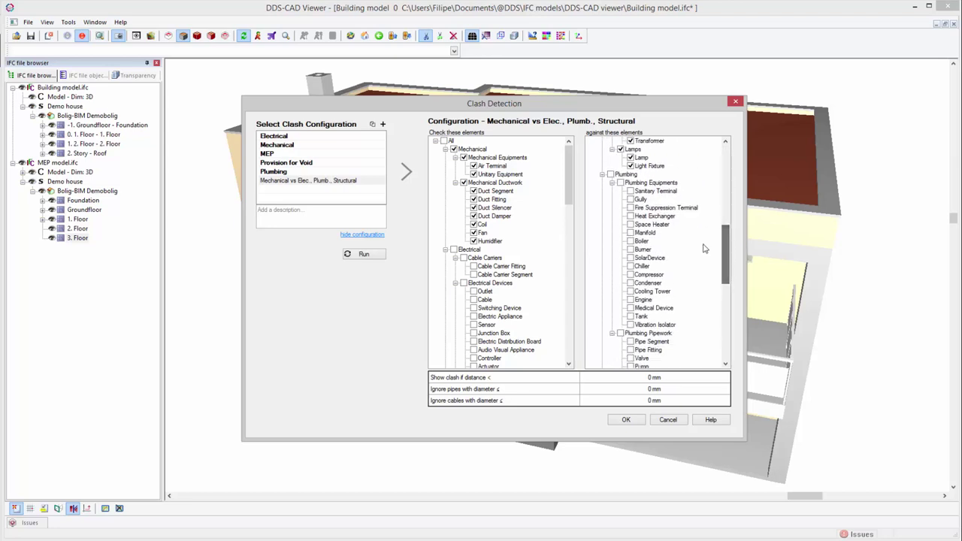
left_click(611, 174)
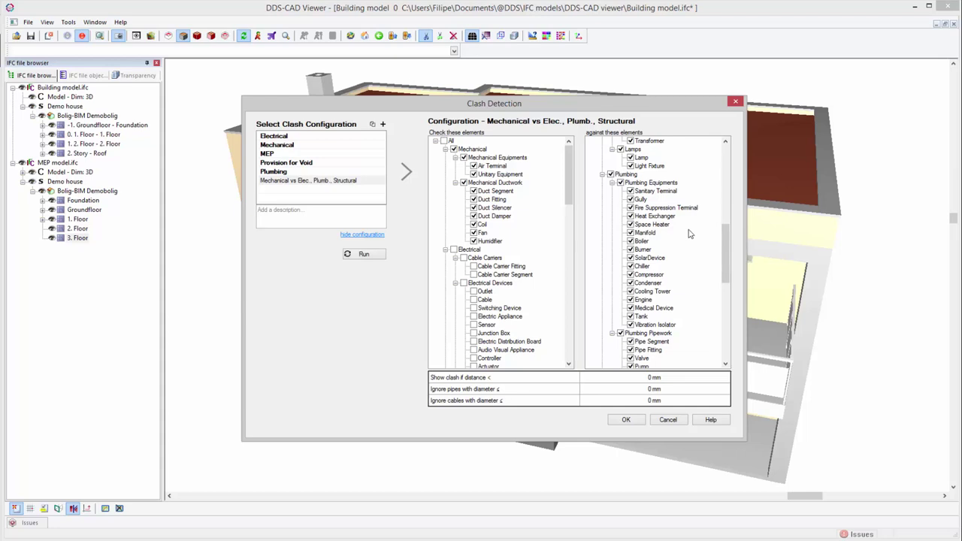
left_click_drag(722, 249, 739, 317)
left_click(620, 258)
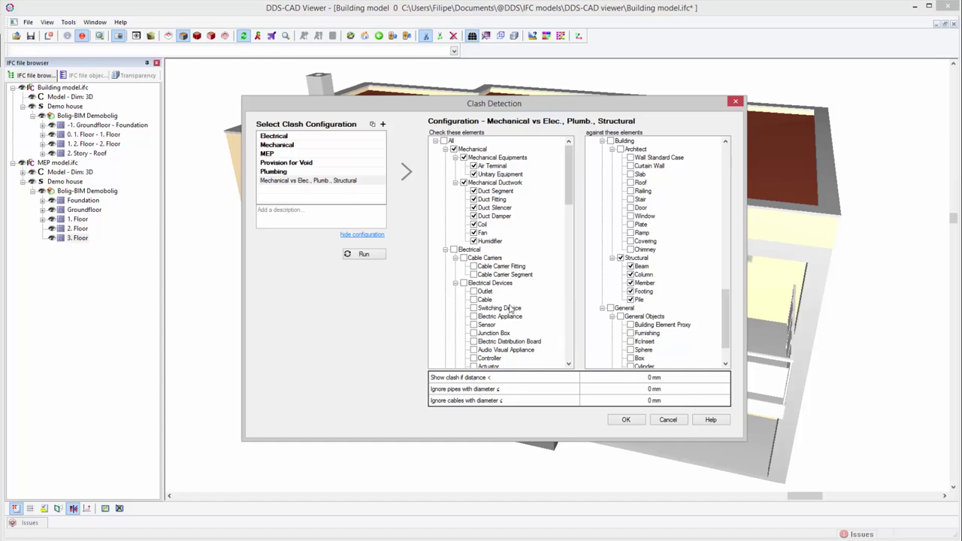
left_click(364, 254)
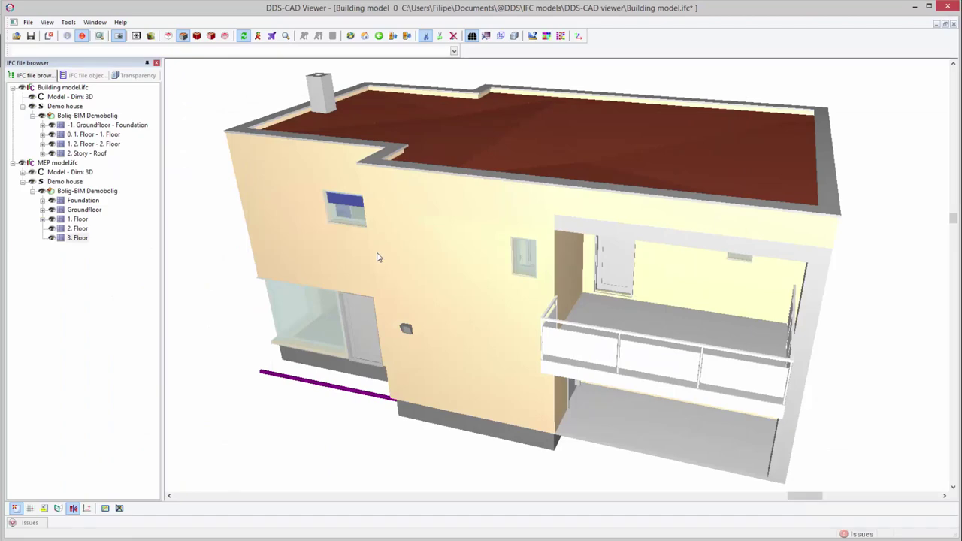
- Clip away the geometry around the lamp in the Mechanical - Electrical clash and examine its overlap with the air terminal
mouse_move(414, 255)
middle_mouse_down()
mouse_move(542, 253)
mouse_move(590, 240)
middle_mouse_up()
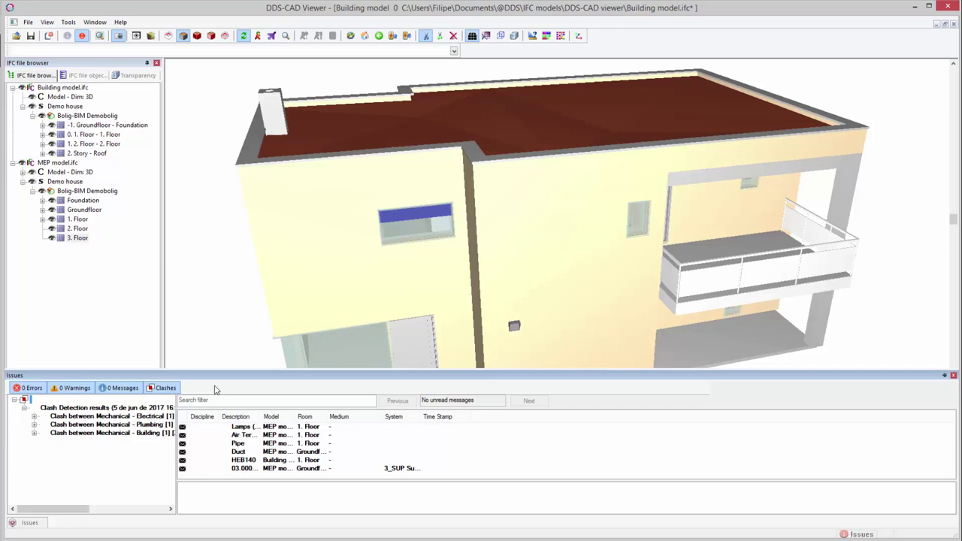
left_click(113, 415)
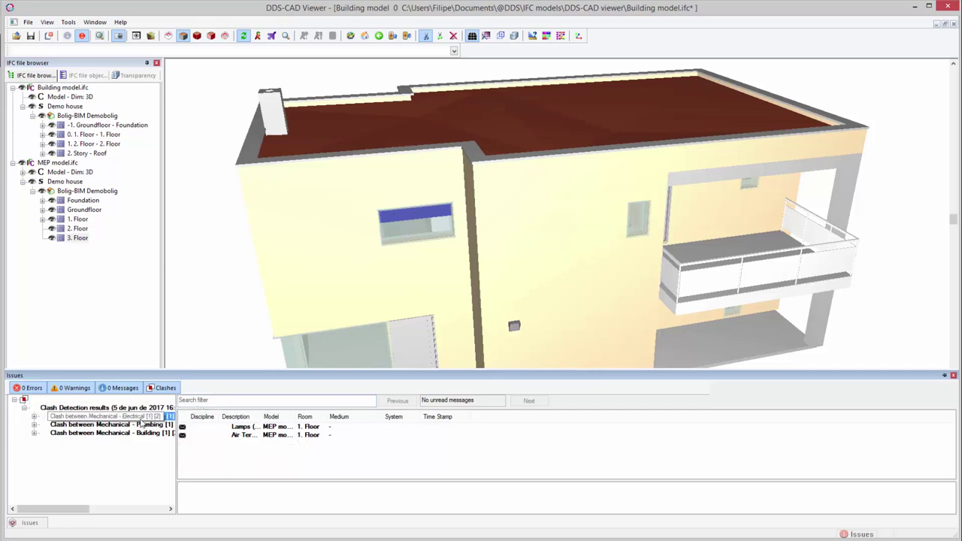
left_click(241, 427)
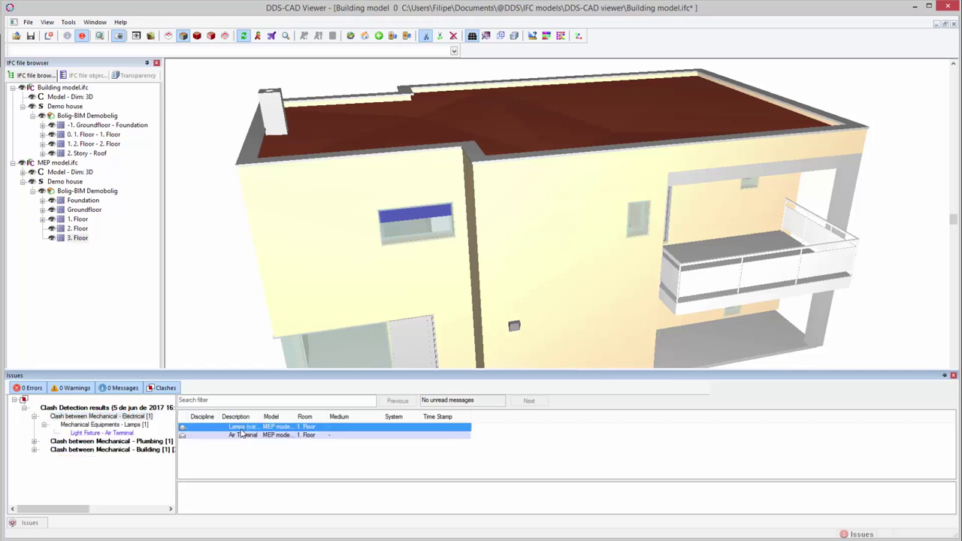
right_click(242, 434)
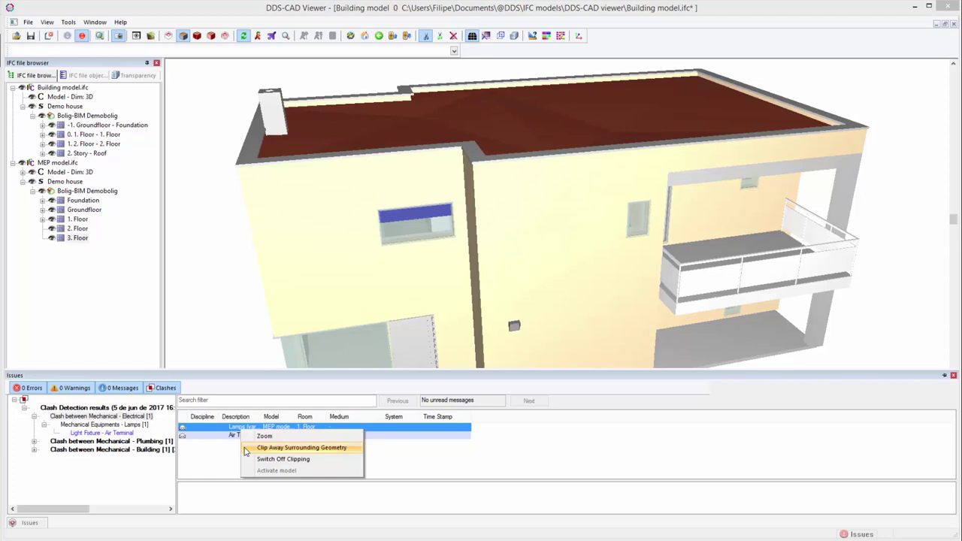
left_click(245, 447)
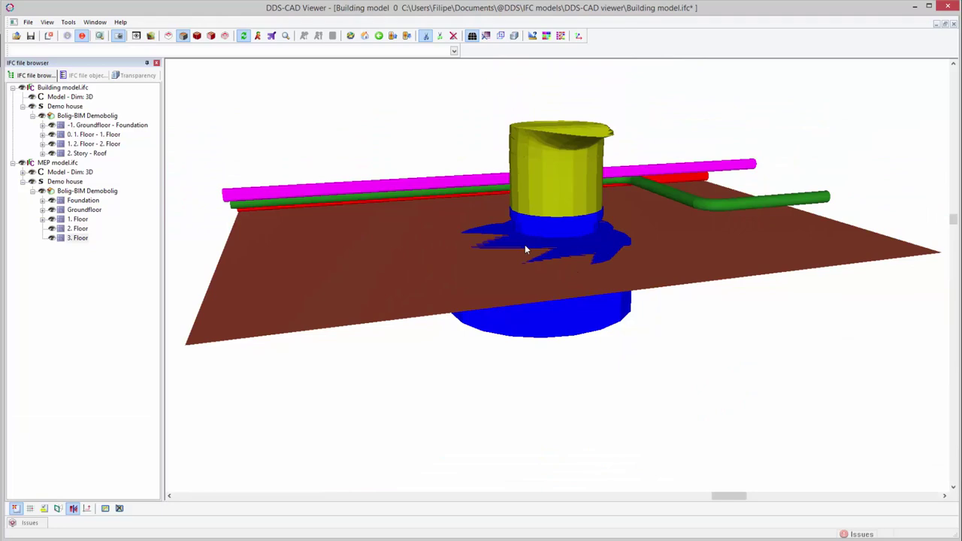
middle_click_drag(607, 253, 384, 153)
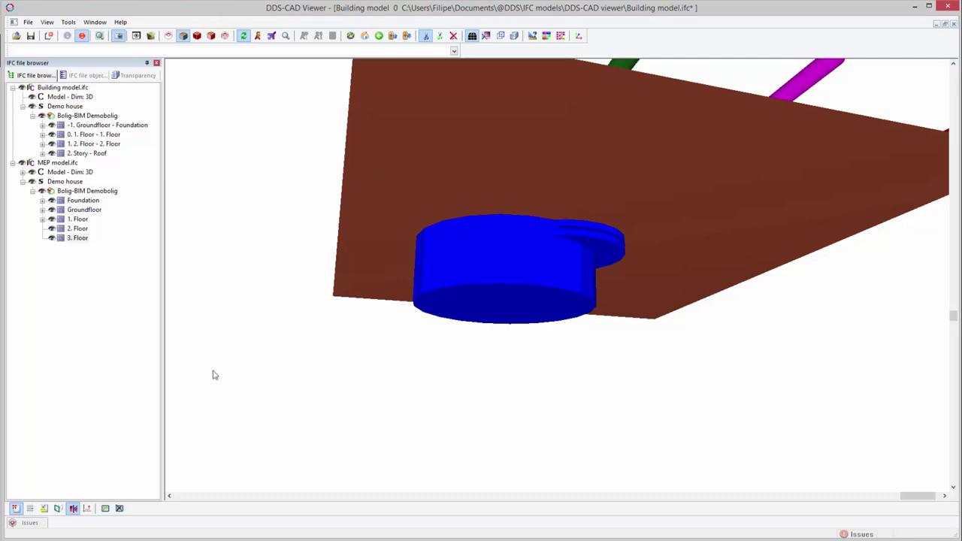
- Clip away the geometry around the pipe in the Mechanical - Plumbing clash and examine where it meets the duct
left_click(36, 522)
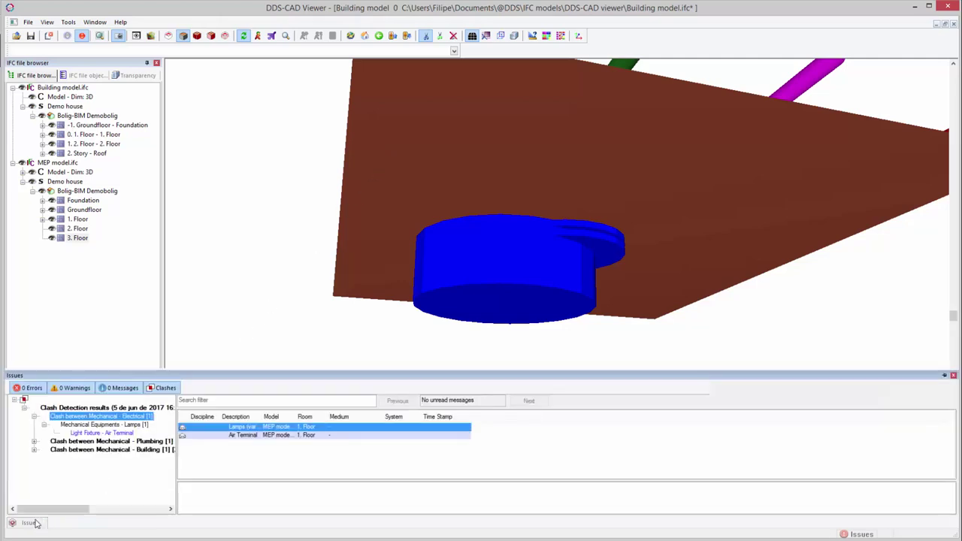
left_click(96, 443)
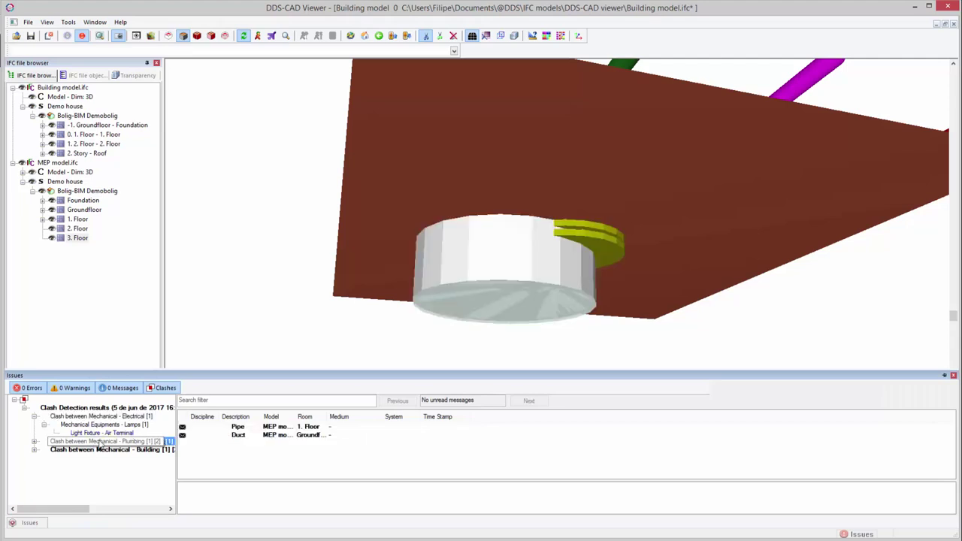
left_click(233, 426)
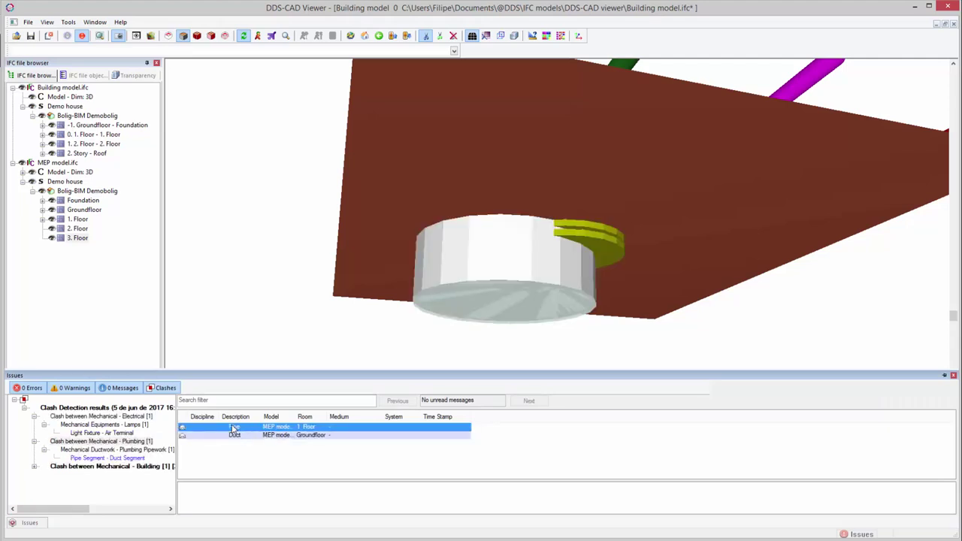
right_click(232, 425)
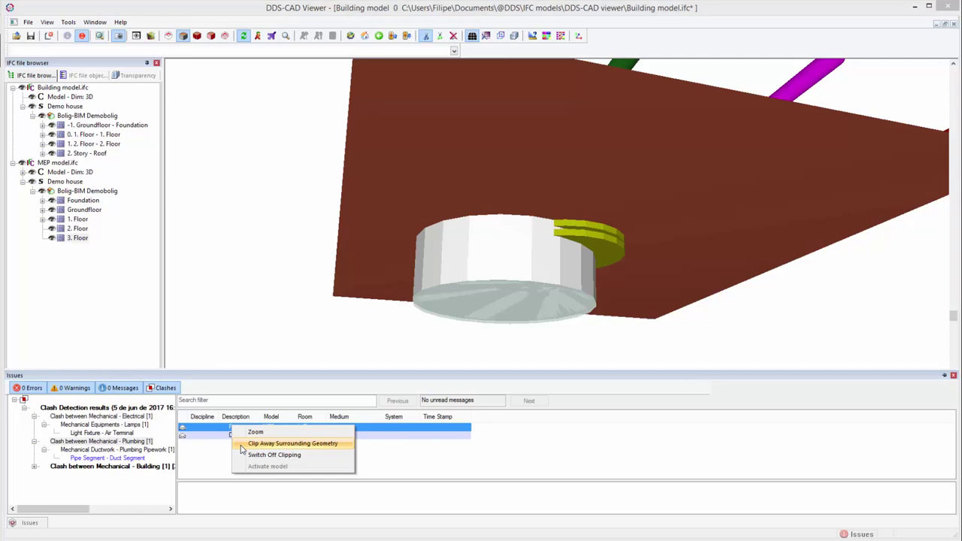
left_click(241, 444)
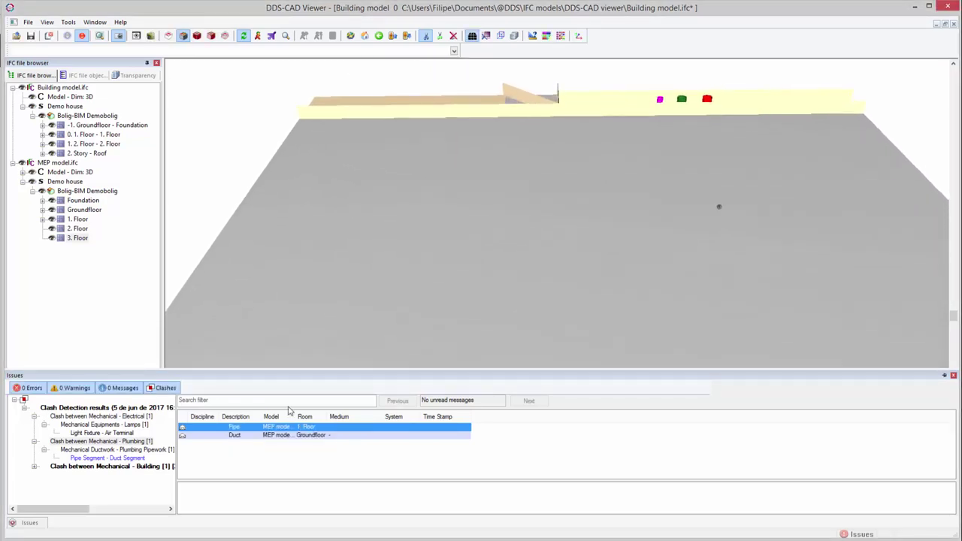
scroll(595, 313, "up", 5)
middle_click_drag(573, 232, 407, 169)
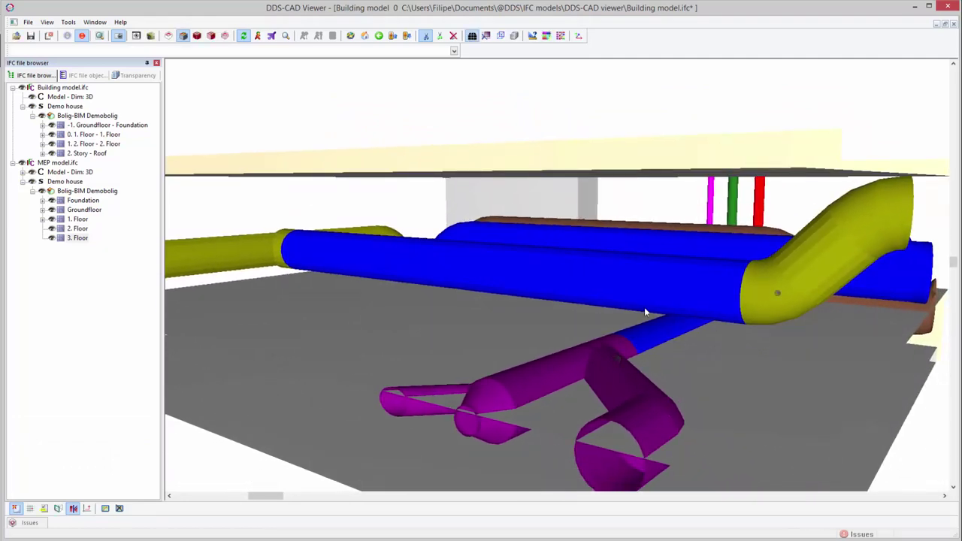
middle_click_drag(644, 316, 601, 288)
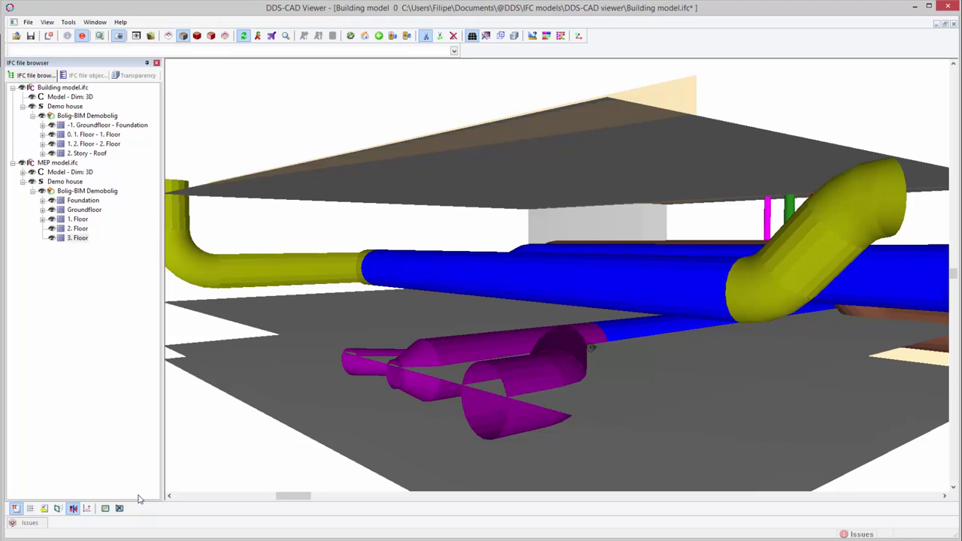
- Clip away the geometry around the HEB140 beam in the Mechanical - Building clash and examine its intersection with the duct
left_click(32, 523)
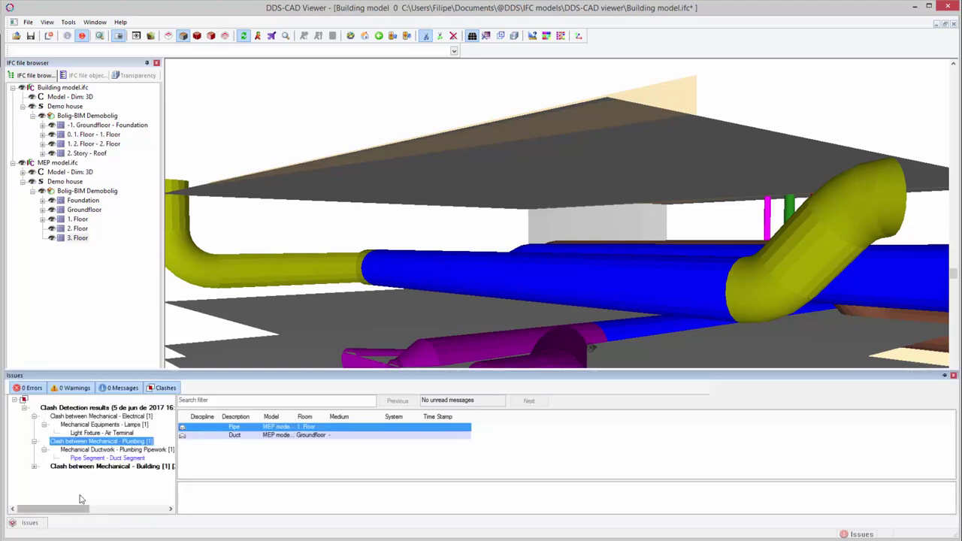
left_click(119, 467)
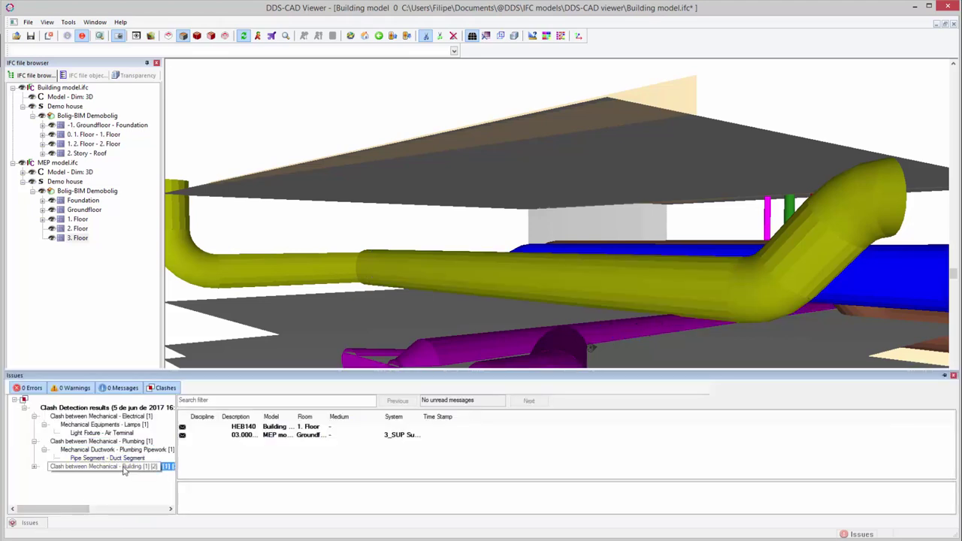
left_click(250, 428)
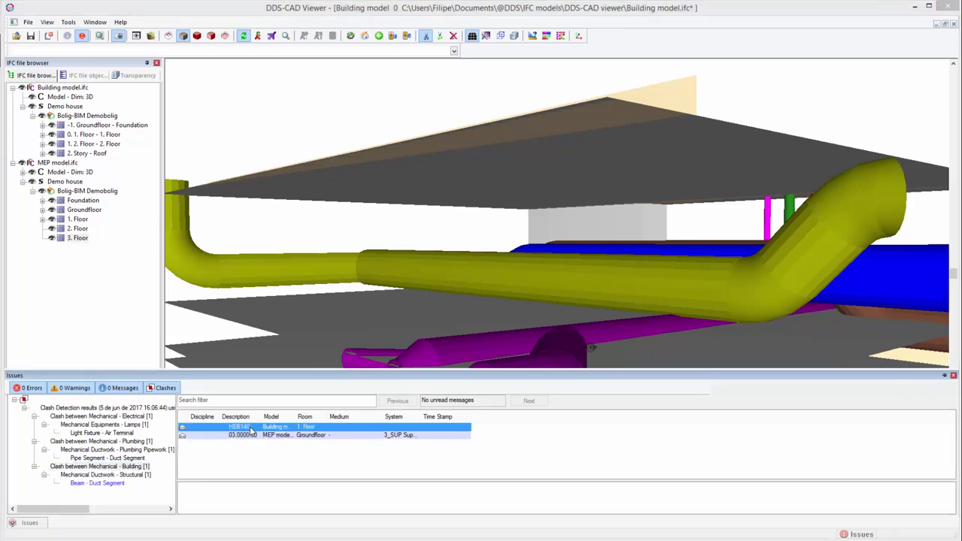
right_click(251, 430)
left_click(260, 448)
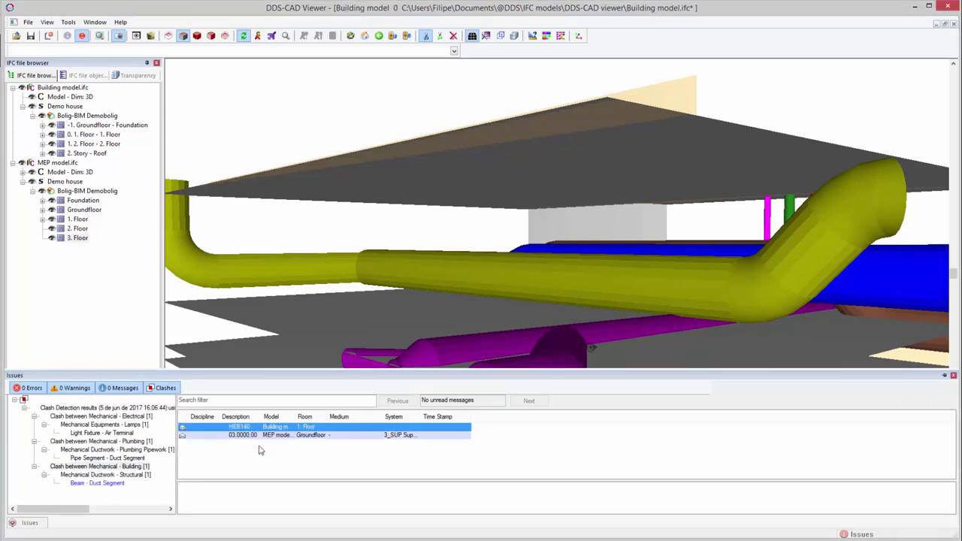
middle_click_drag(674, 265, 743, 315)
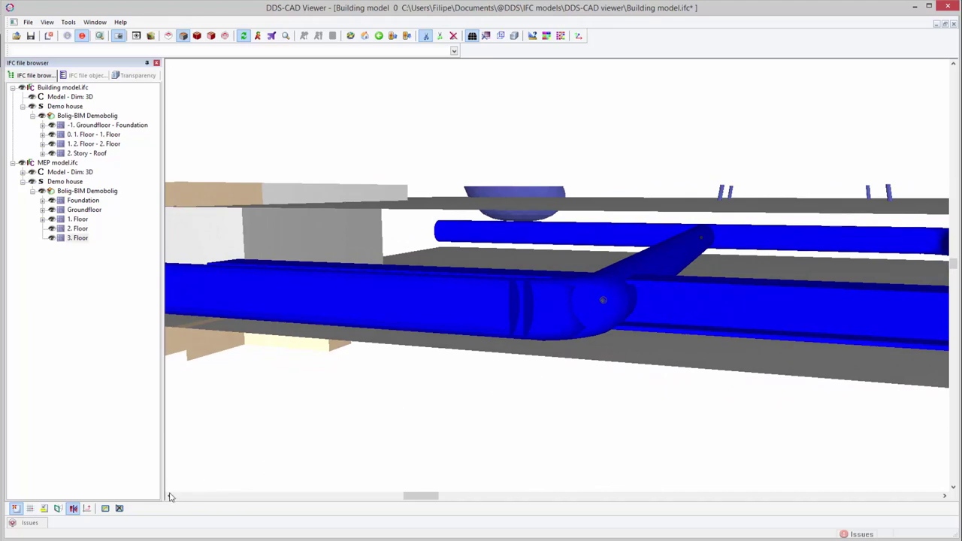
- Create a BCF entry from the Beam - Duct Segment clash, review its components, and title the topic "Clash 1"
left_click(28, 522)
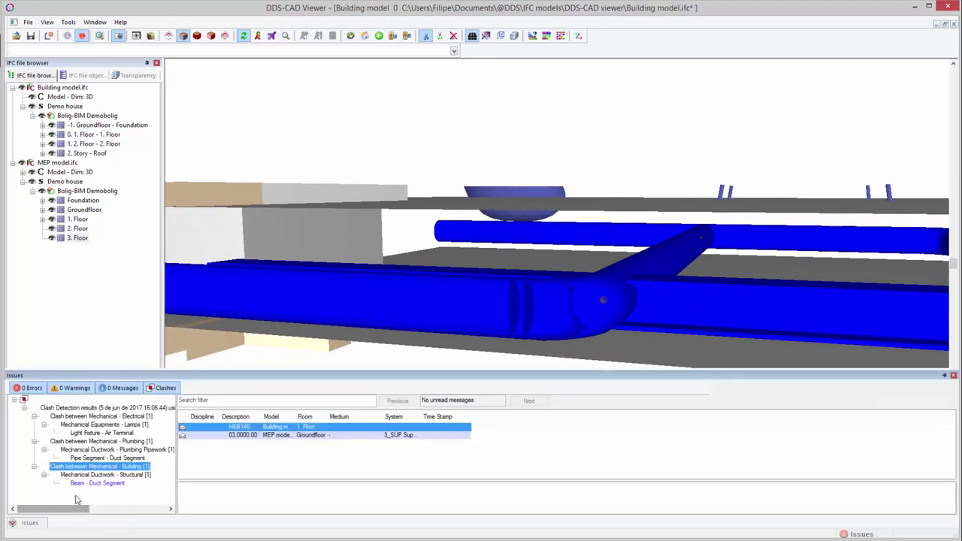
left_click(106, 485)
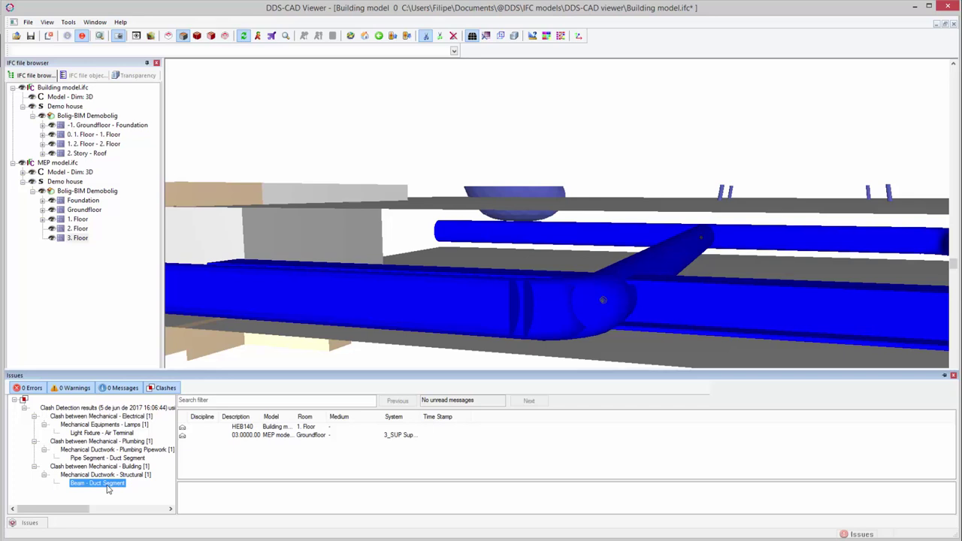
right_click(107, 485)
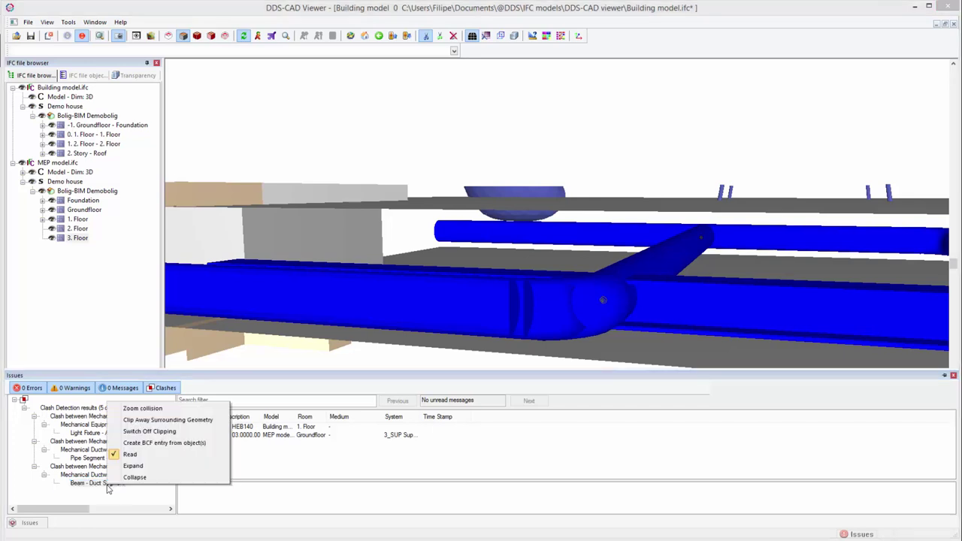
left_click(215, 444)
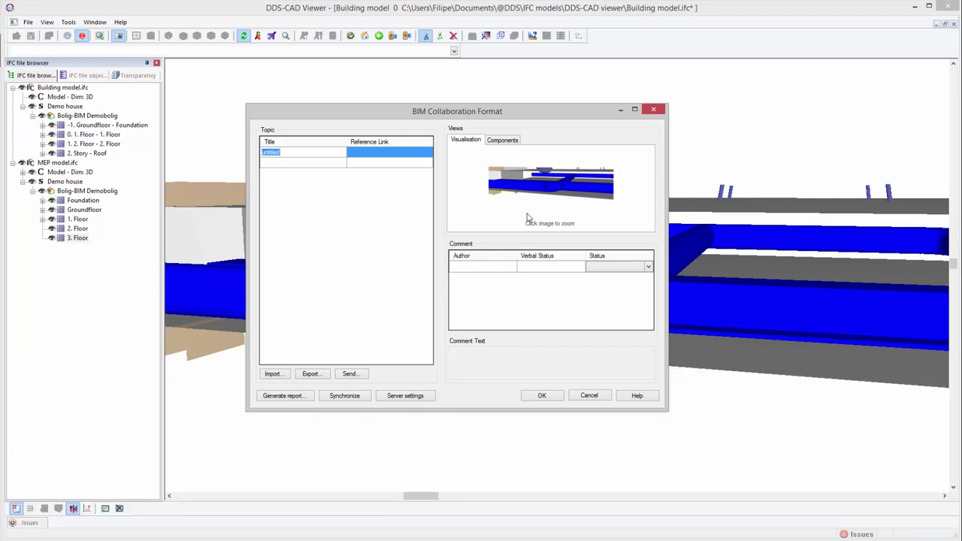
left_click(512, 143)
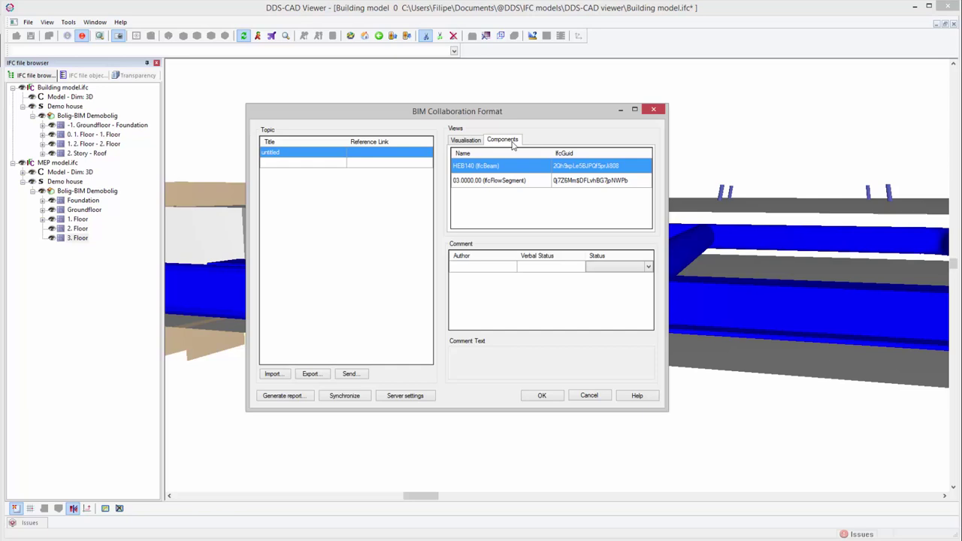
left_click(327, 156)
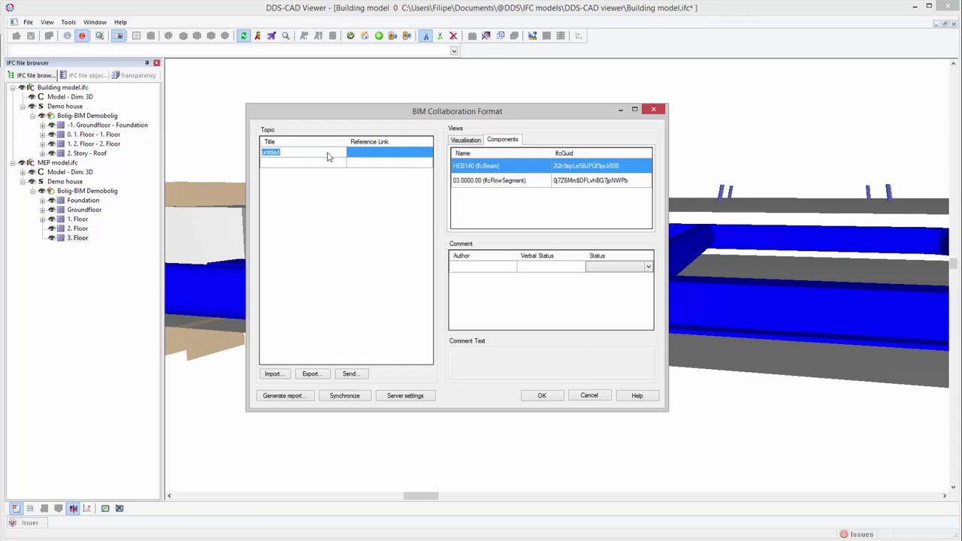
type("Clash 1")
- Add a comment with the author's name, status Warning and the text "Change height of duct to prevent the clash!"
left_click(481, 268)
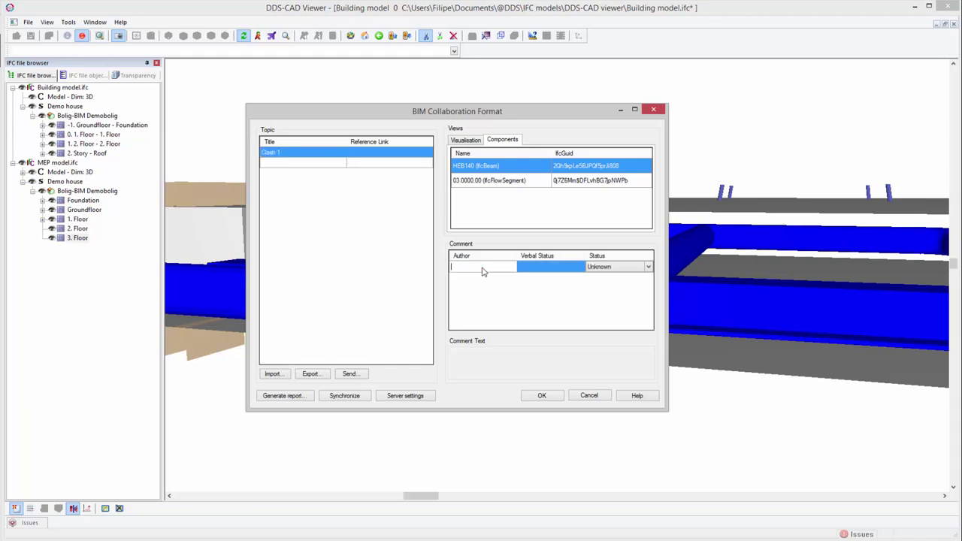
left_click(647, 267)
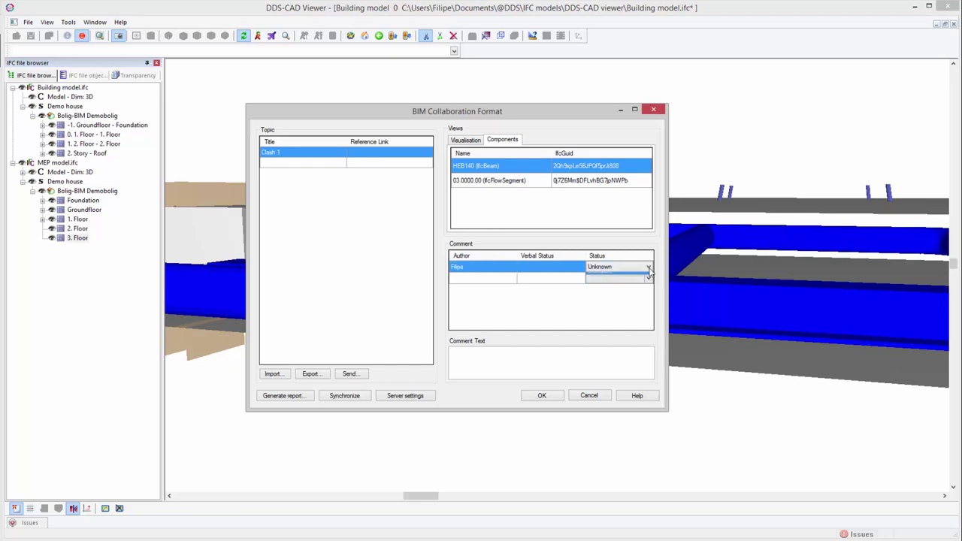
left_click(648, 284)
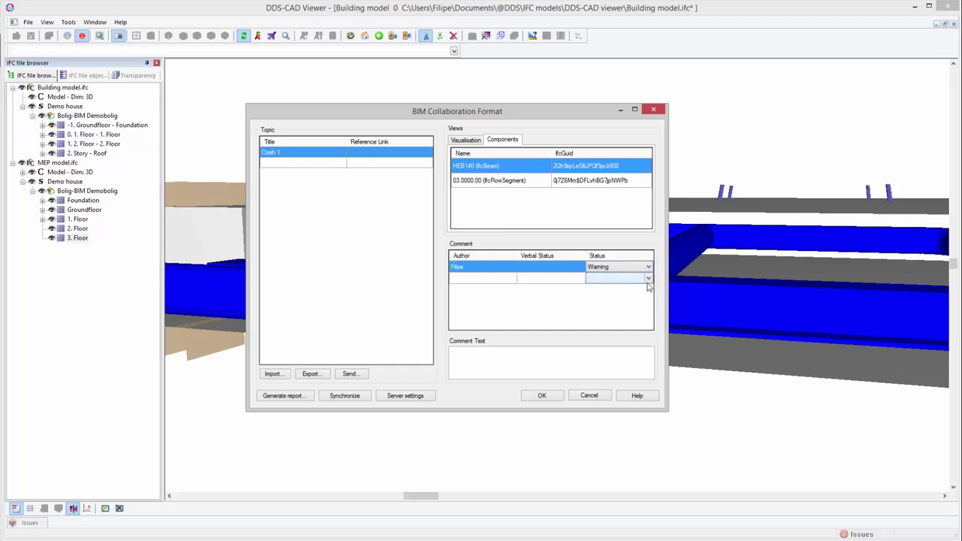
left_click(532, 355)
type("Change height of duct to prevent the clash!")
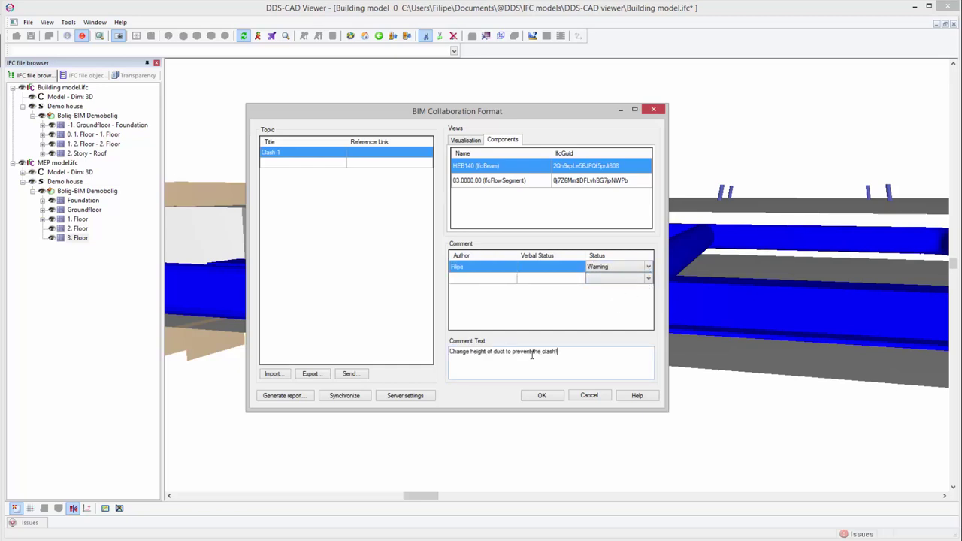